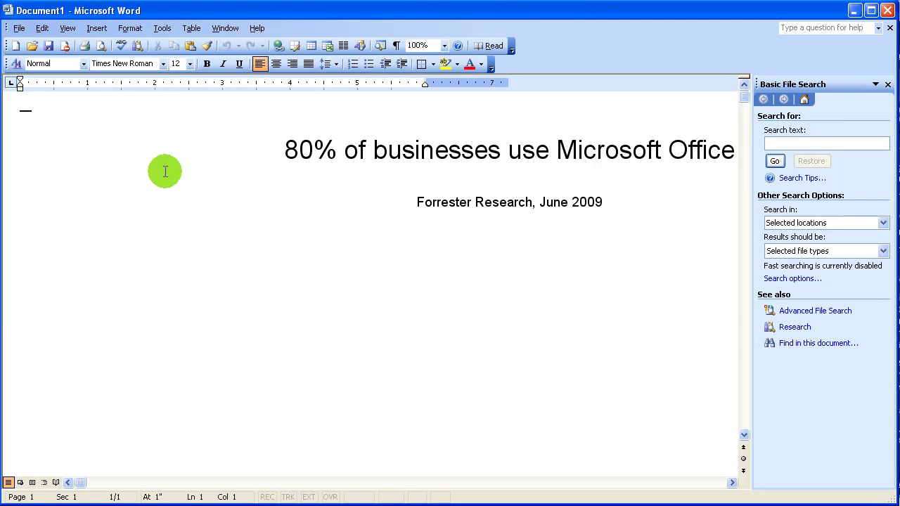
left_click(21, 29)
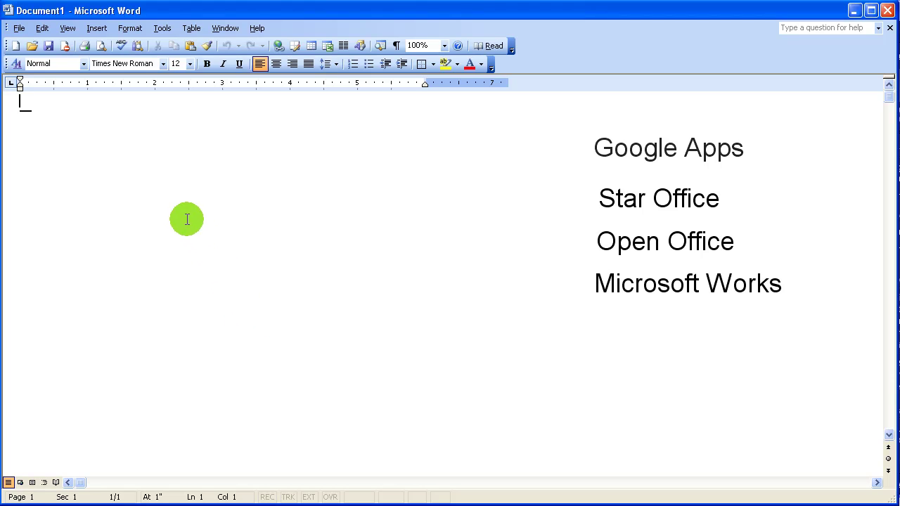
left_click(19, 29)
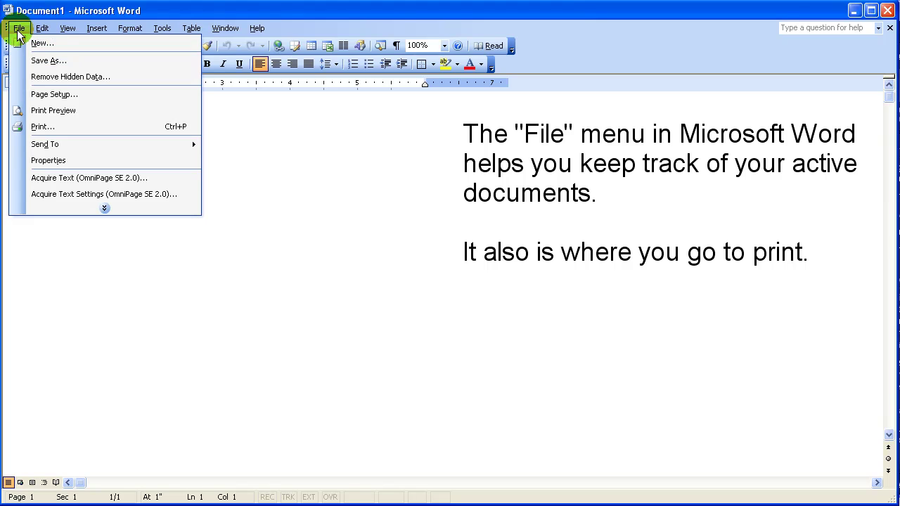
left_click(29, 11)
Open the page setup, try landscape orientation for the whole document and restore portrait
left_click(18, 30)
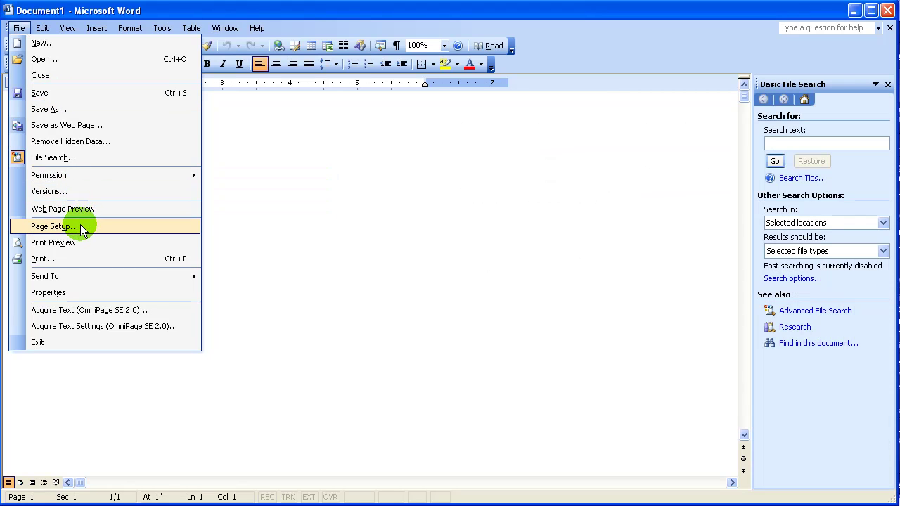
left_click(80, 226)
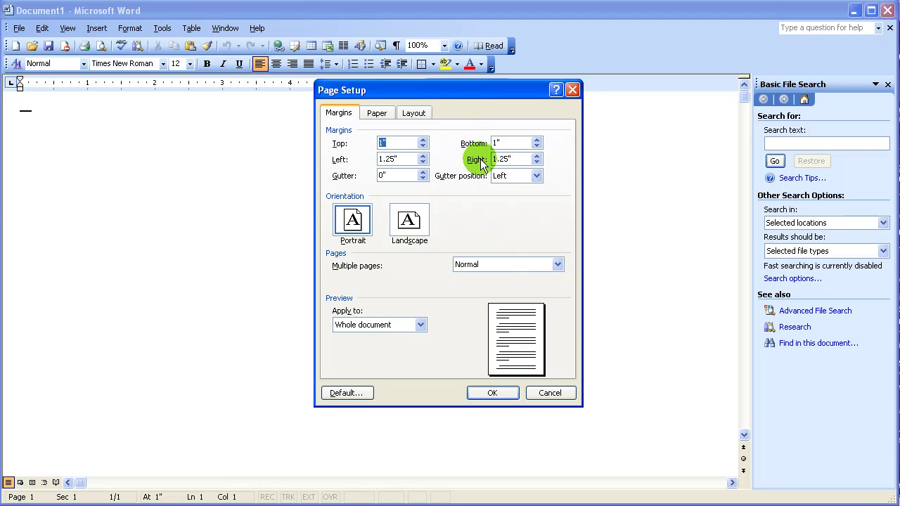
left_click(413, 221)
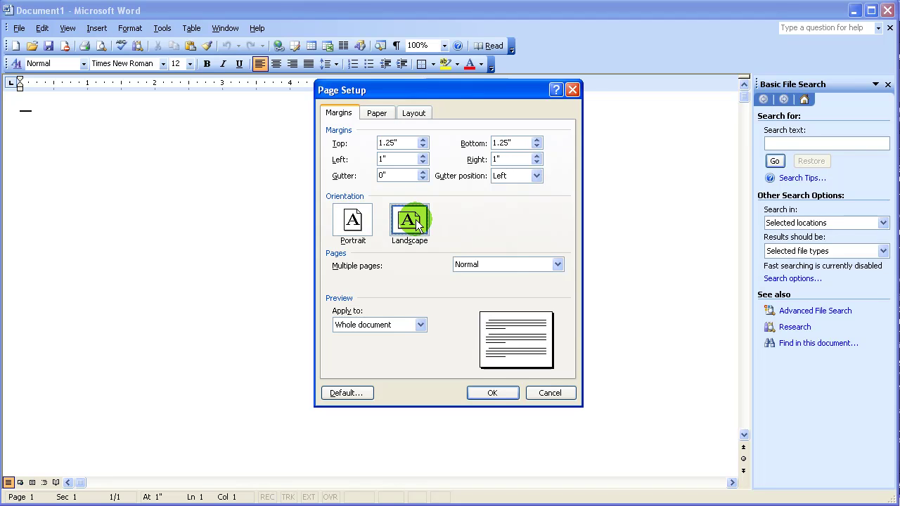
left_click(352, 220)
left_click(354, 217)
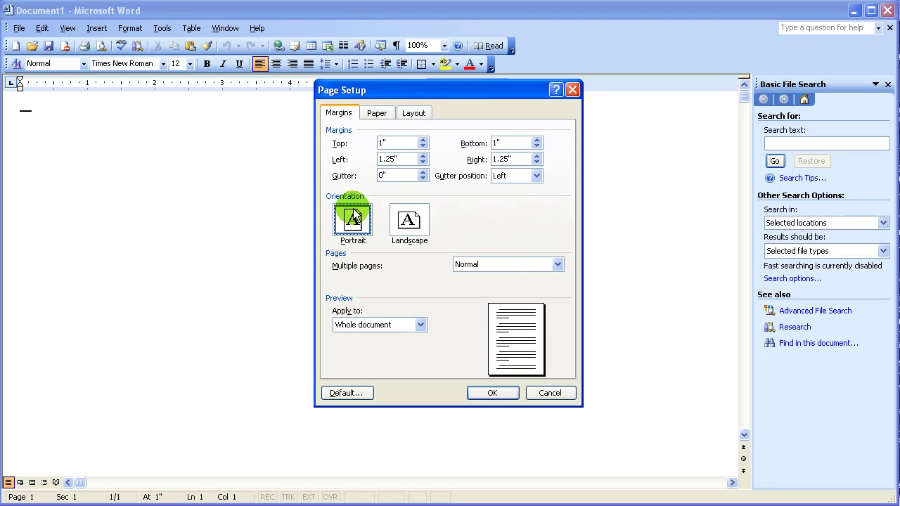
Review the available paper sizes in the page setup and close it without applying changes
left_click(373, 114)
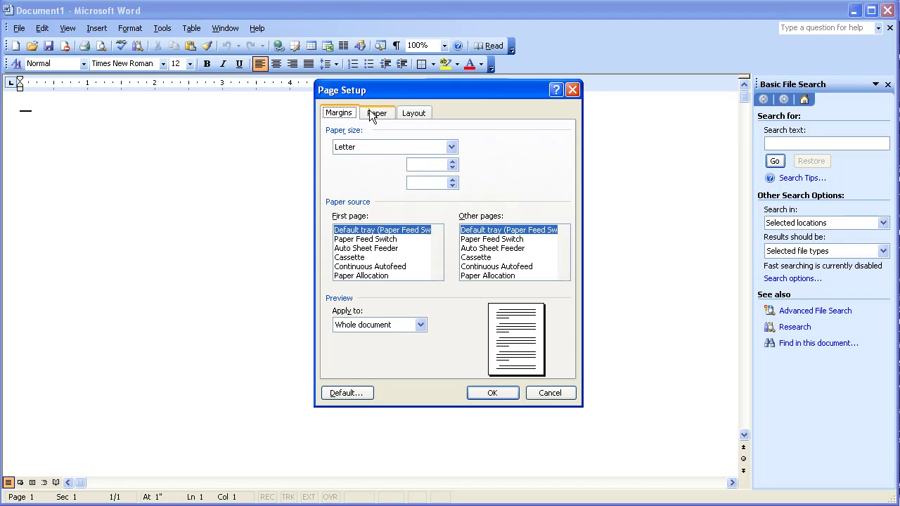
left_click(365, 149)
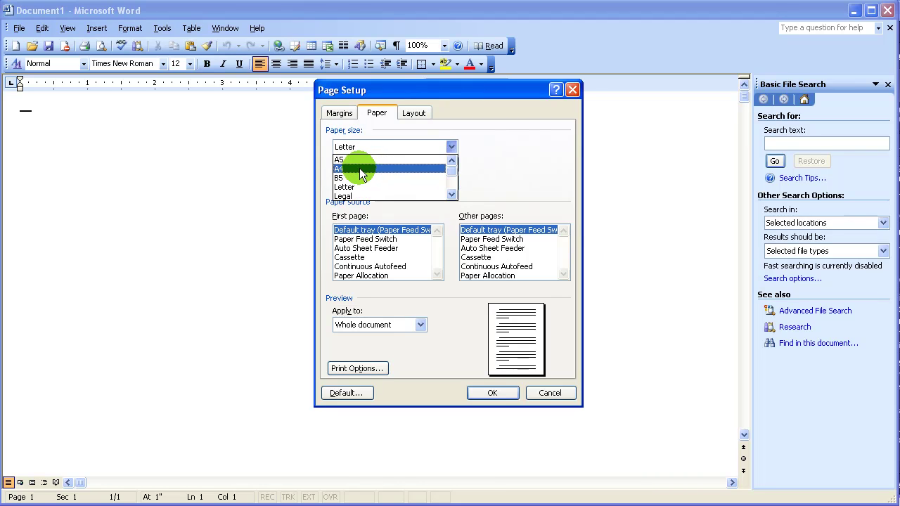
scroll(361, 172, "down", 3)
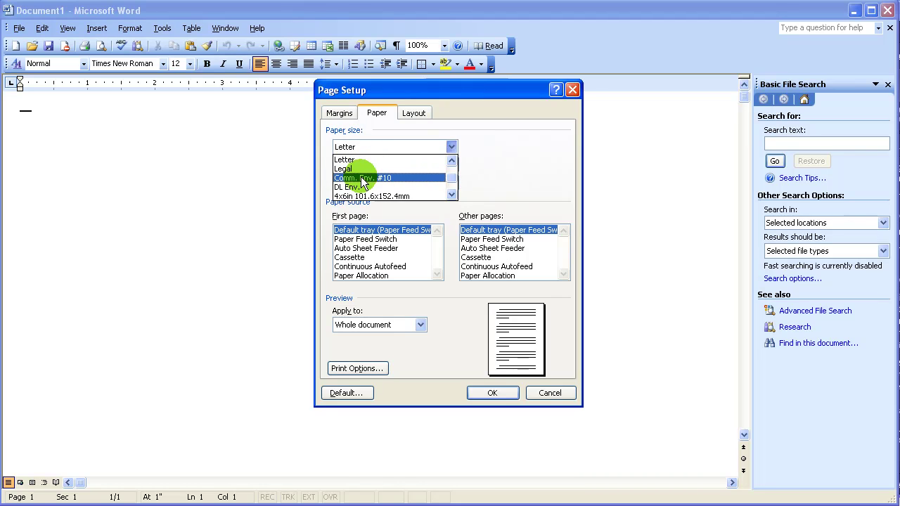
left_click(527, 140)
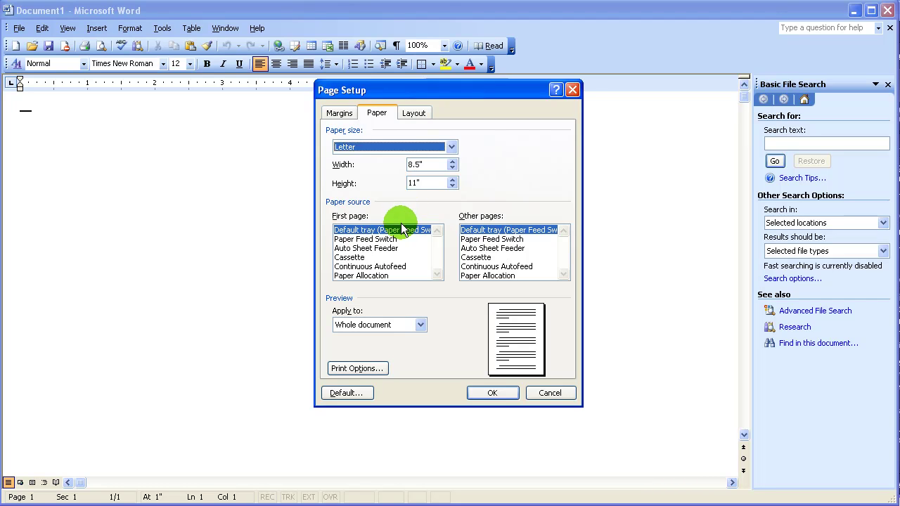
key("ctrl+Tab")
left_click(551, 393)
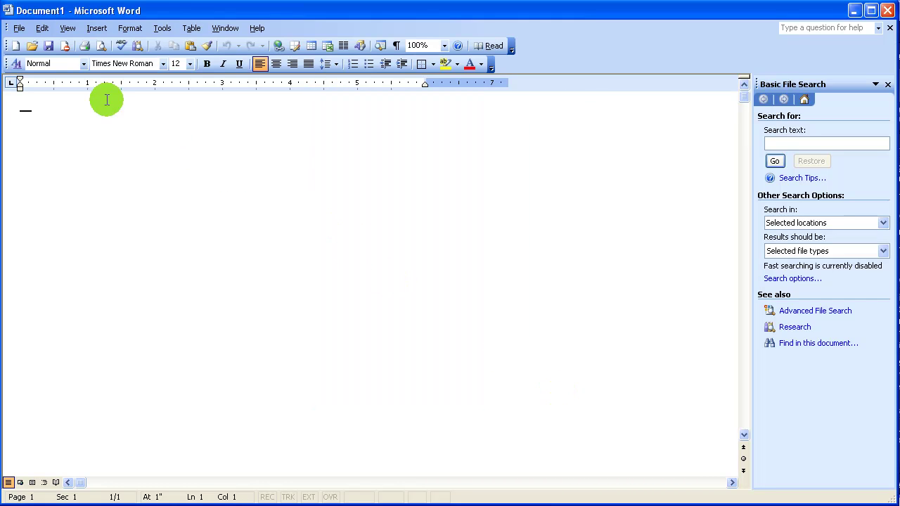
Open the print settings, check the available printers and set the page range to Current page
left_click(15, 29)
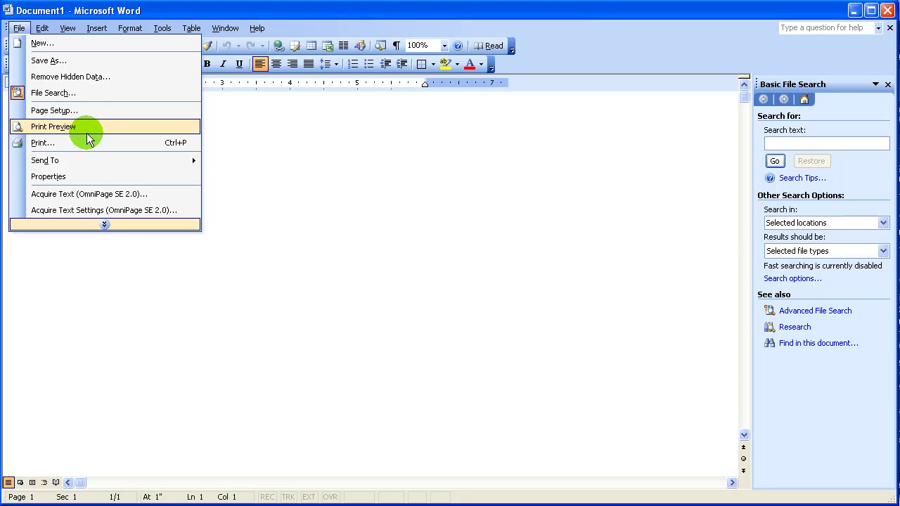
left_click(139, 145)
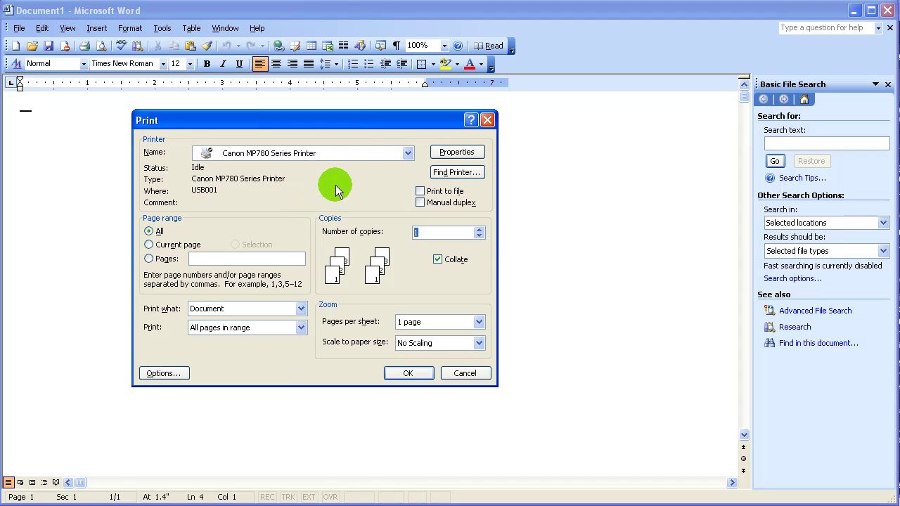
left_click(360, 160)
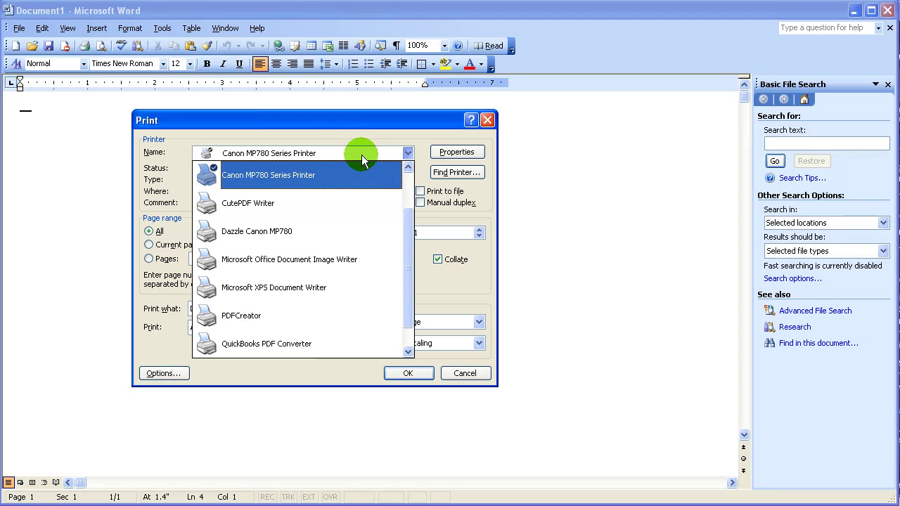
left_click(361, 160)
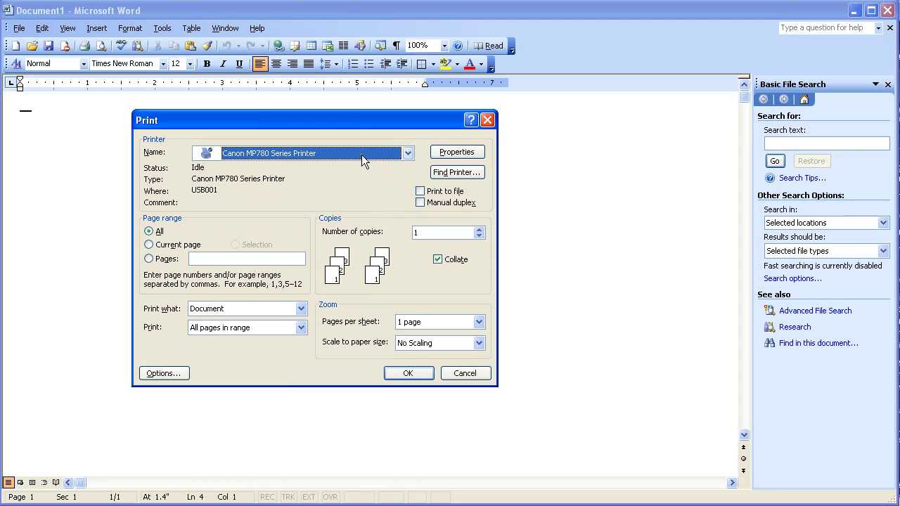
left_click(171, 247)
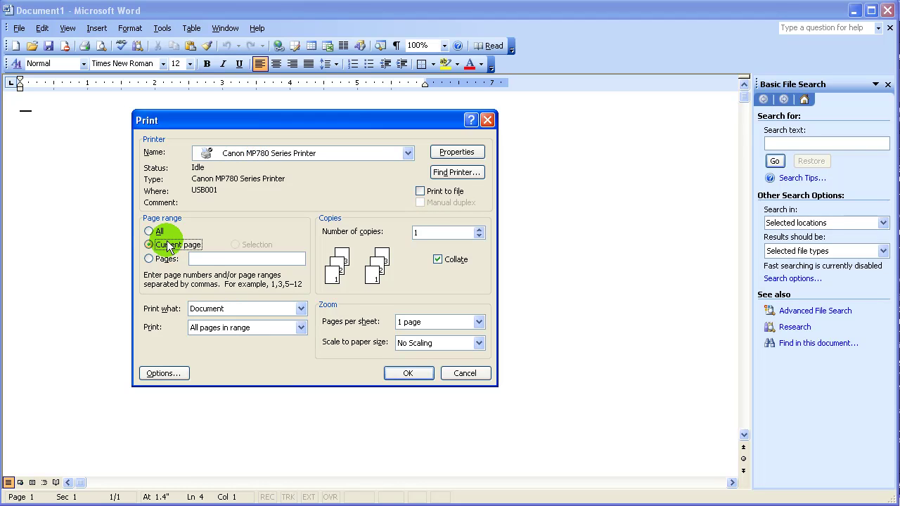
Review the choices for what to print and how many pages to print per sheet
left_click(253, 306)
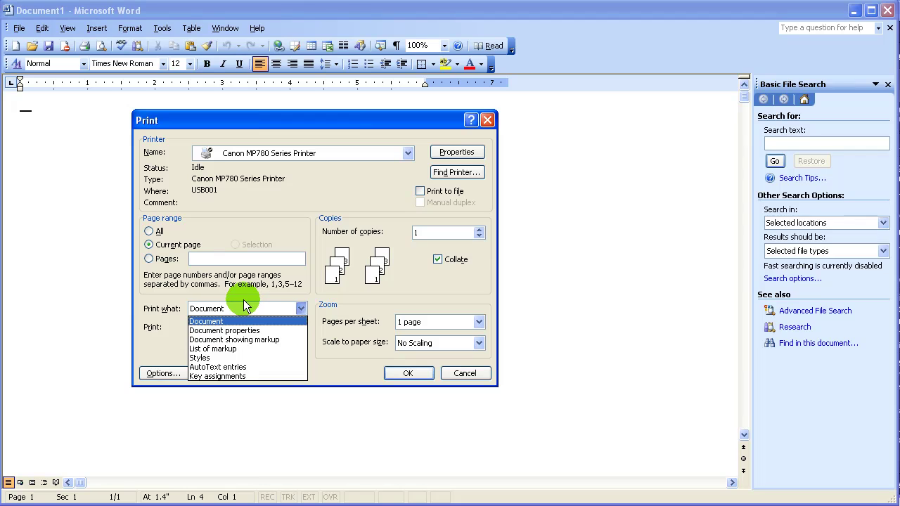
left_click(166, 281)
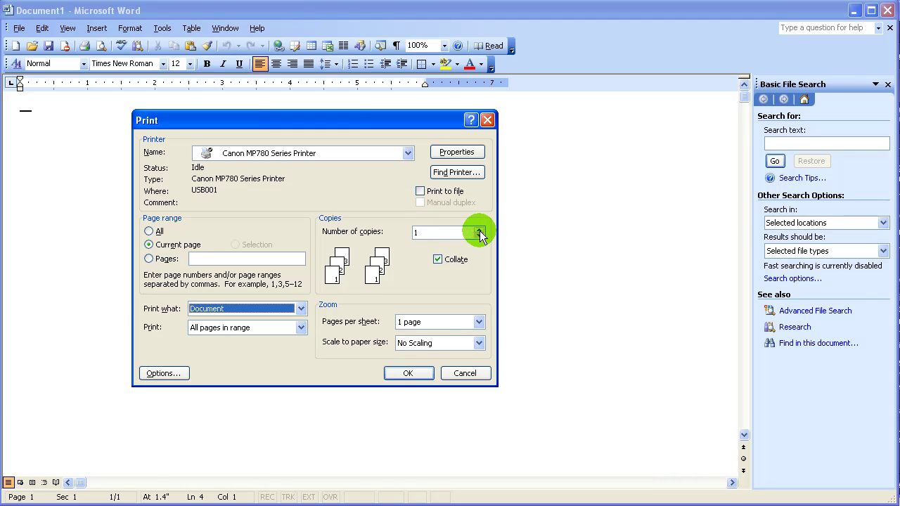
left_click(479, 322)
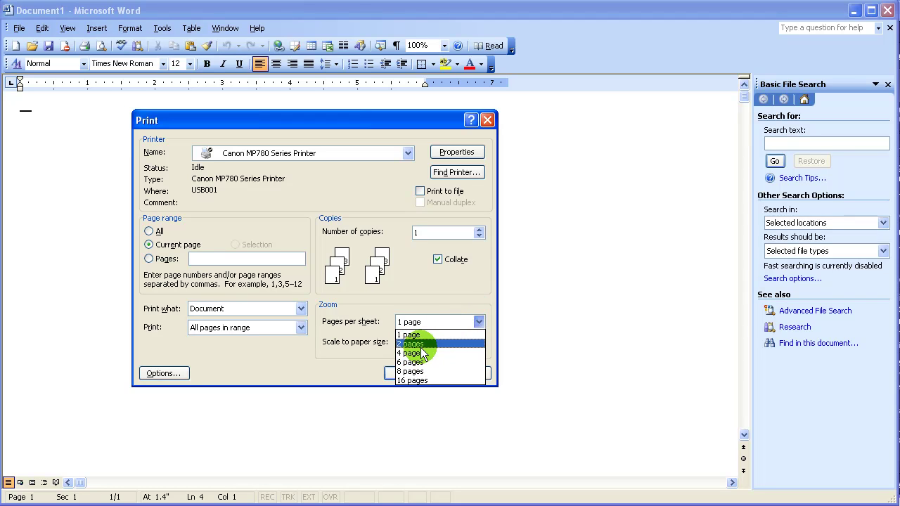
left_click(420, 276)
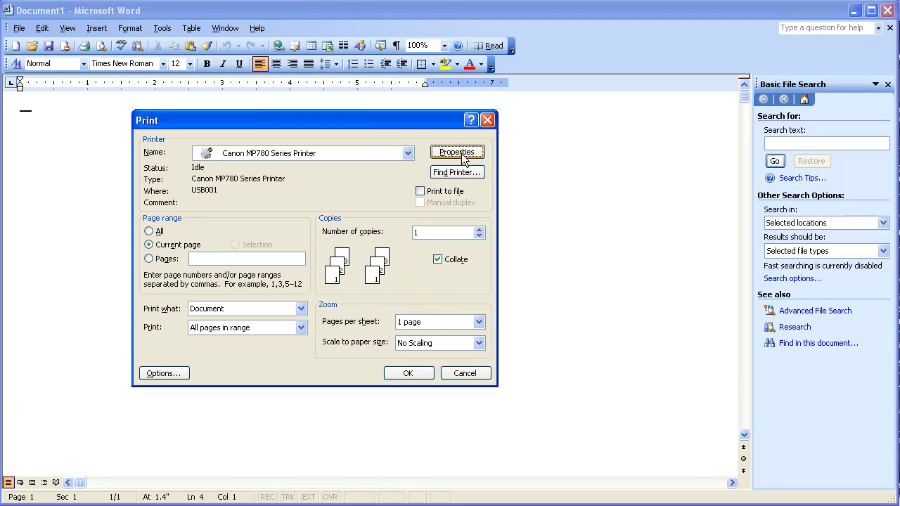
Open the Canon MP780 printer properties and switch grayscale printing off and back on
left_click(457, 152)
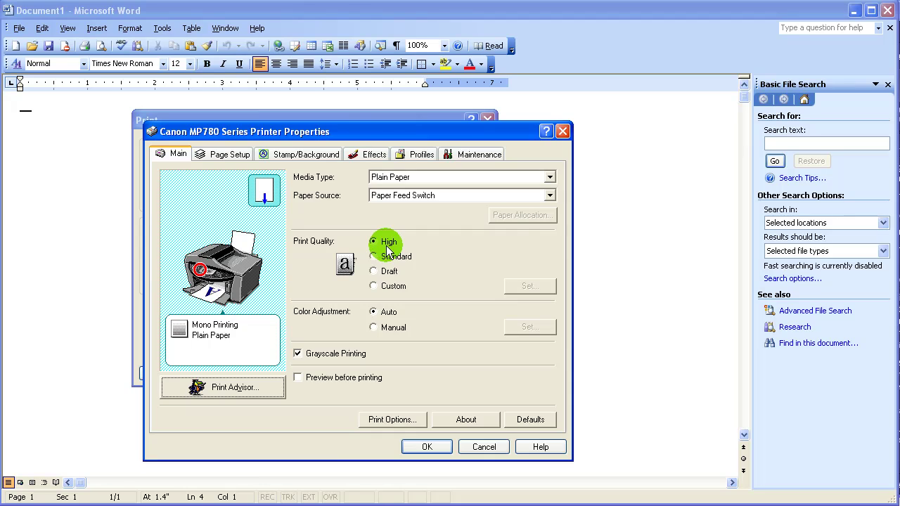
left_click(350, 356)
left_click(346, 356)
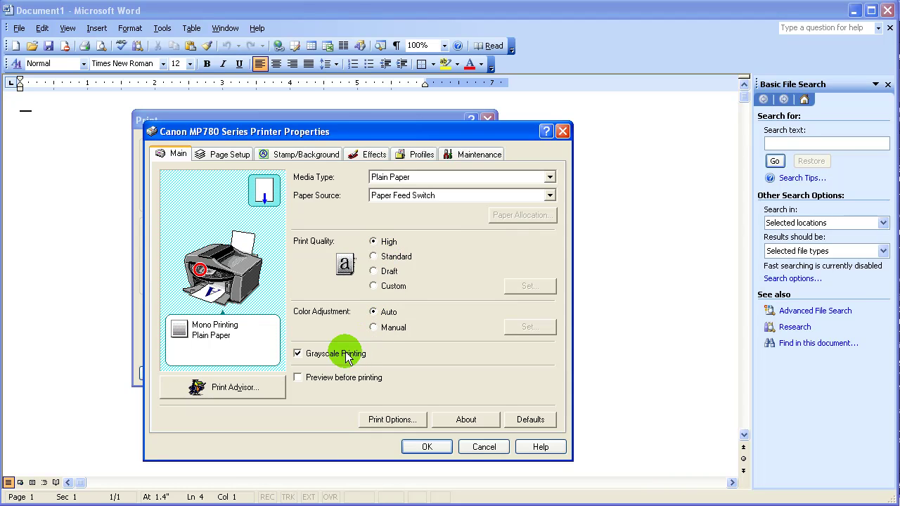
Try the Booklet Printing and Poster Printing types in the printer's page setup, and cancel out of the printer properties and print settings
left_click(229, 155)
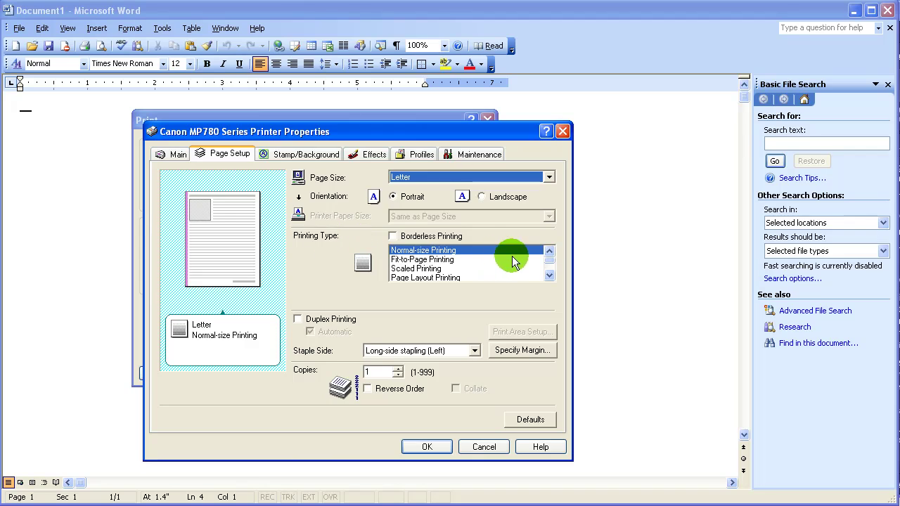
left_click(547, 263)
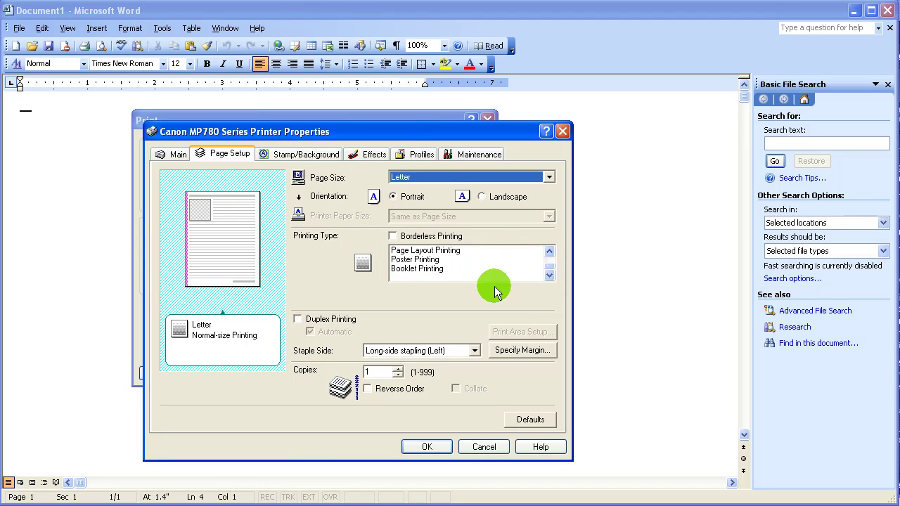
left_click(428, 270)
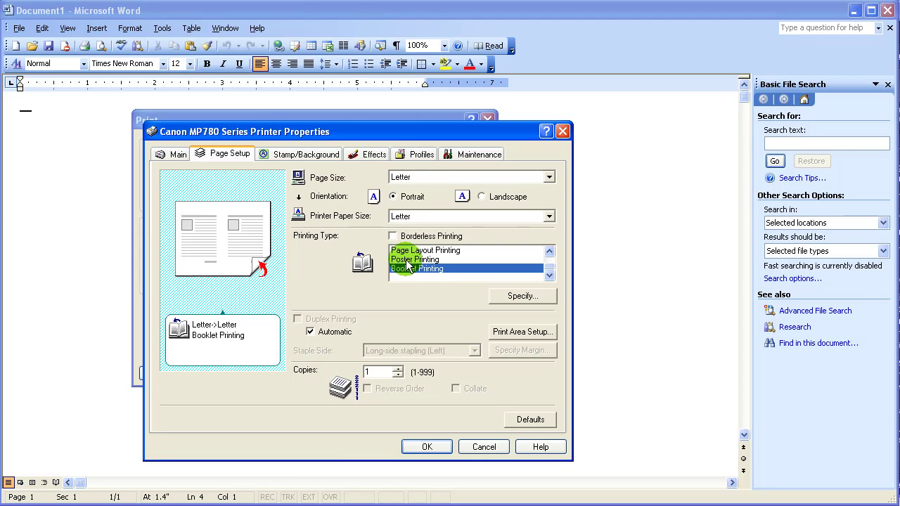
left_click(409, 259)
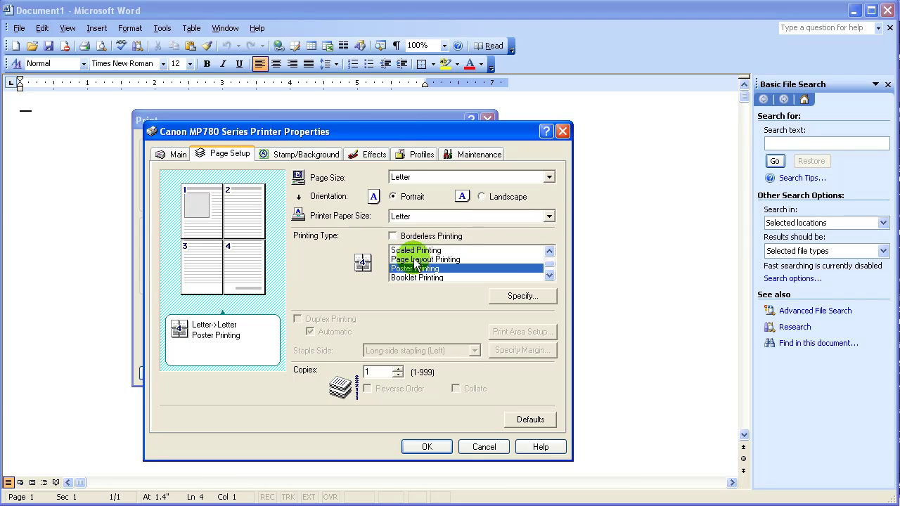
left_click(484, 446)
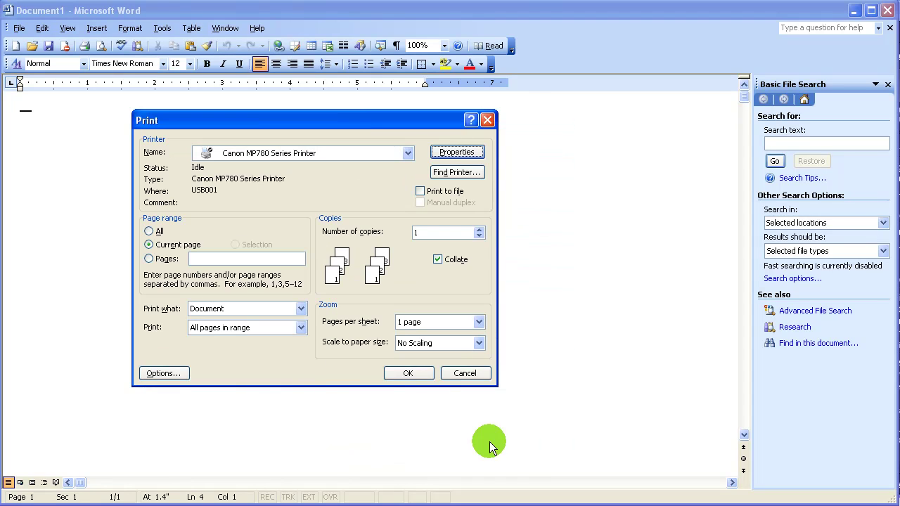
left_click(461, 377)
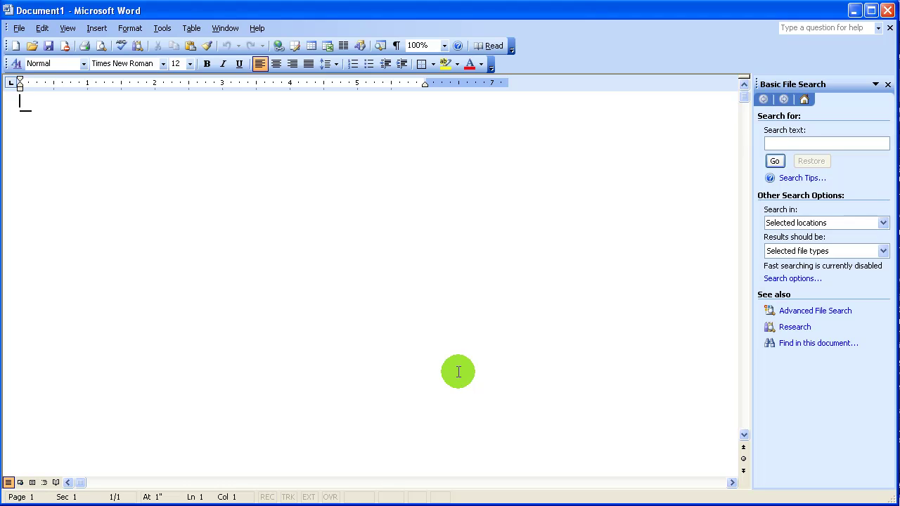
Below two blank lines, enter the heading Dogs followed by Bull Mastiff, Chihuahua, Terrier, Great Dane and Poodle on separate lines
key("Return")
key("Return")
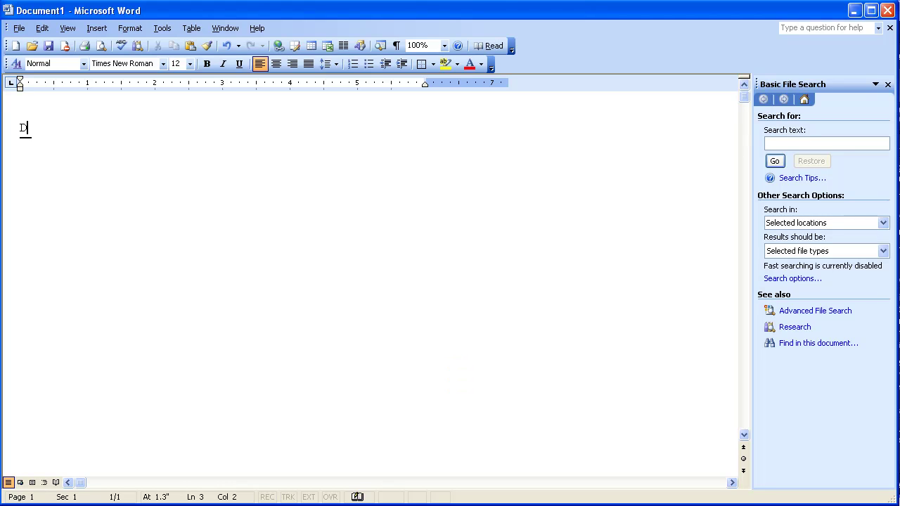
type("Dogs")
type("Bull M")
type("astiff")
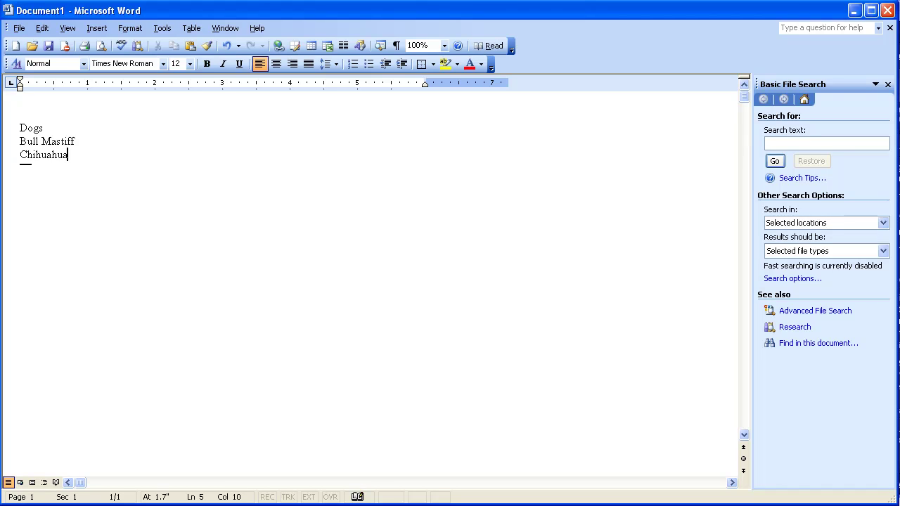
type("Te")
type("Great Dane")
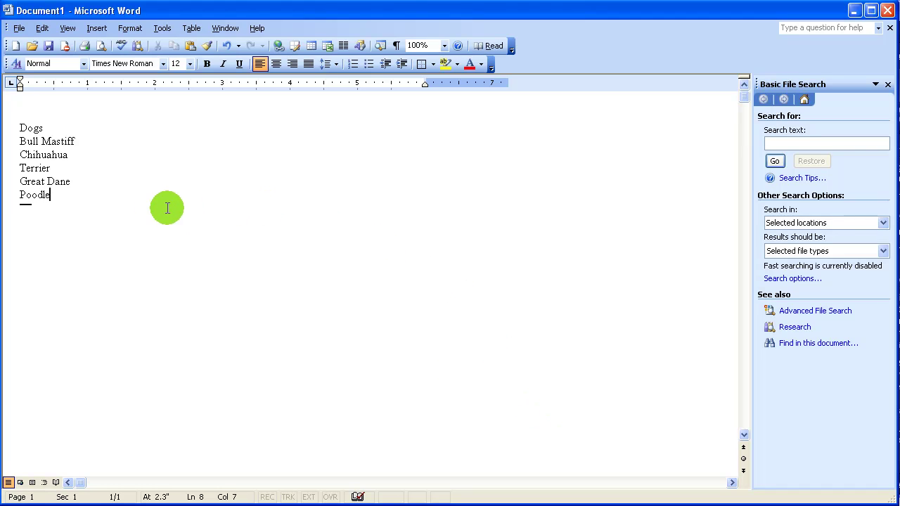
Format the five breed lines from Bull Mastiff to Poodle as a bulleted list
left_click_drag(80, 197, 22, 132)
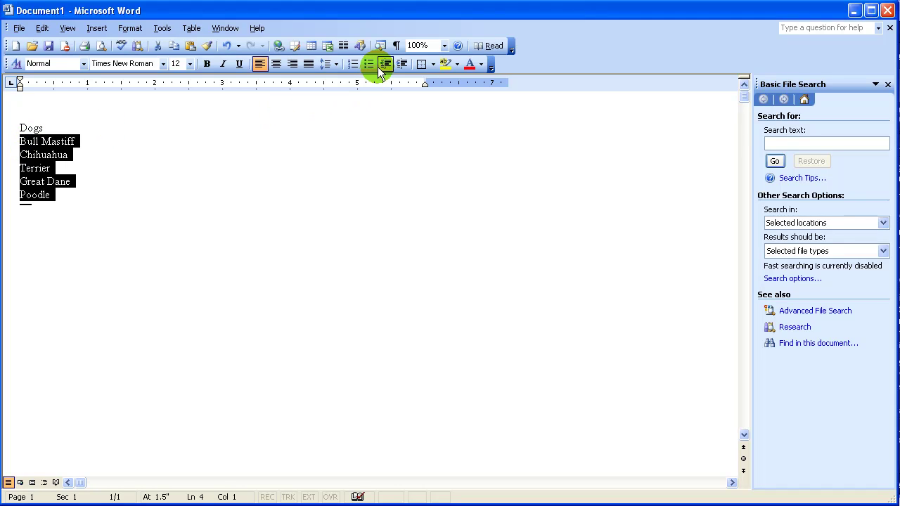
left_click(68, 194)
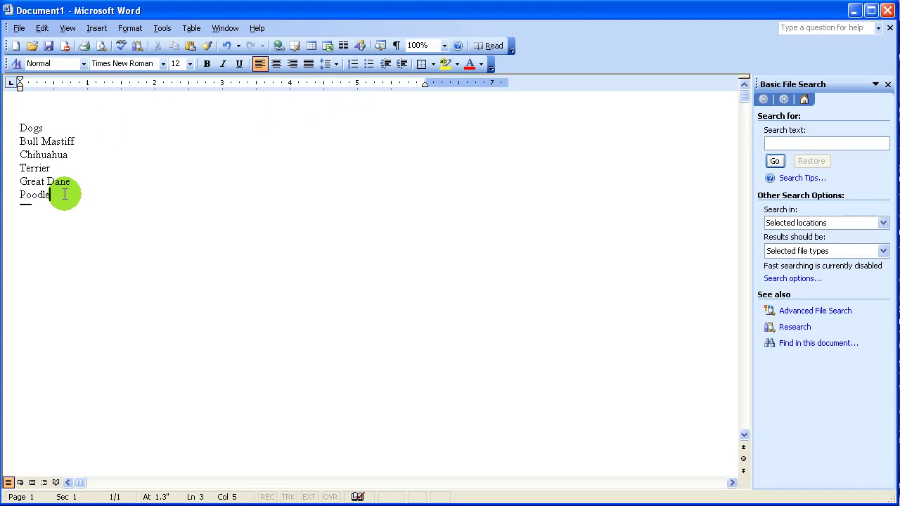
left_click_drag(64, 195, 25, 133)
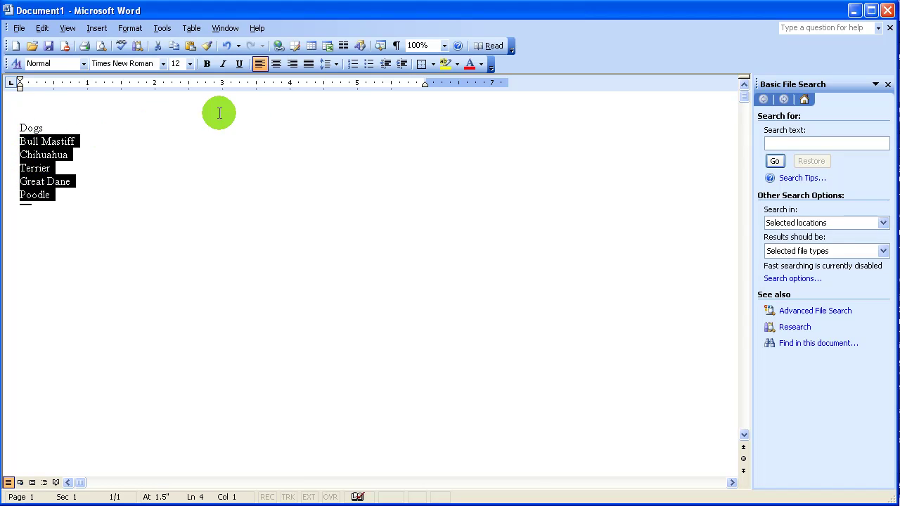
left_click(370, 64)
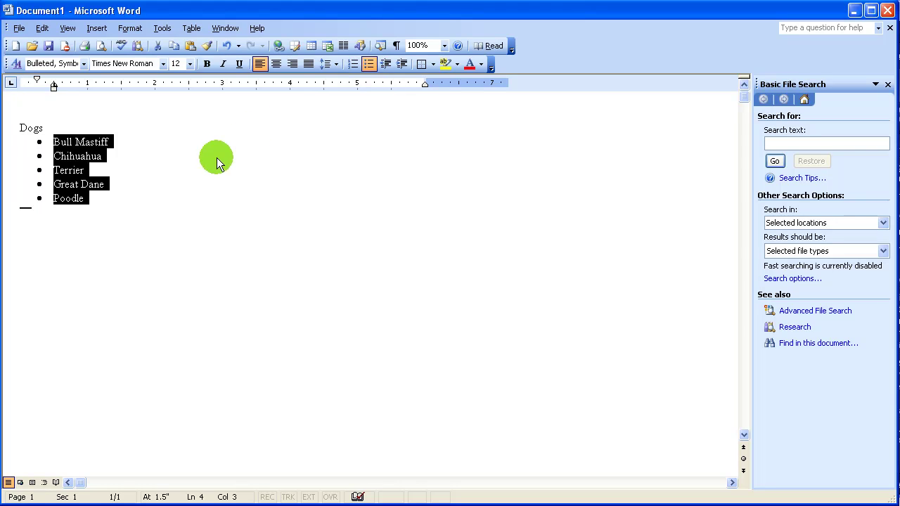
Make the Dogs heading above the bulleted breed list bold
left_click(216, 157)
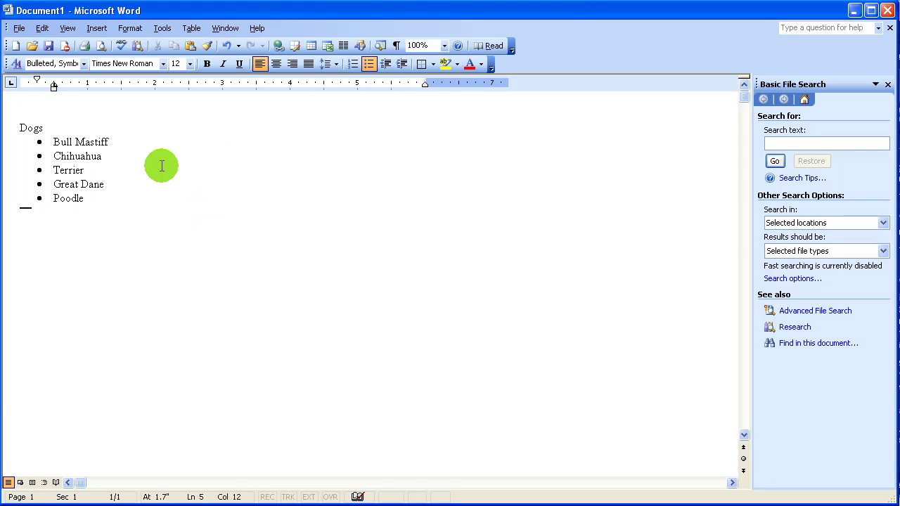
left_click_drag(50, 128, 21, 128)
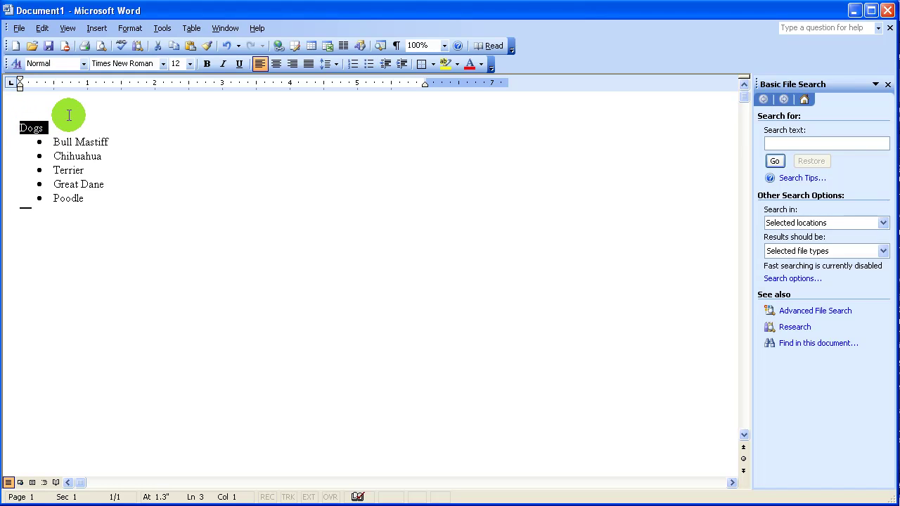
left_click(207, 64)
left_click(206, 123)
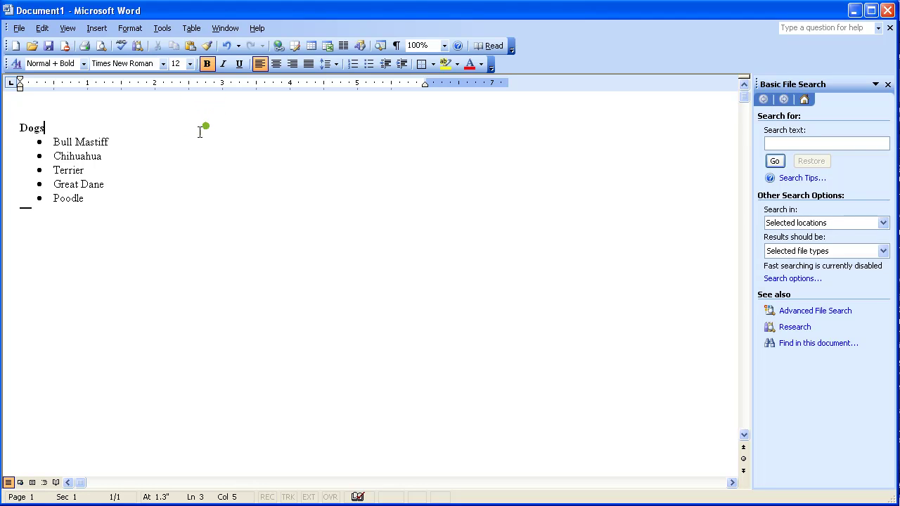
Enter the title Humane Society of Minnesota on the empty first line of the document
left_click(128, 107)
left_click(133, 100)
type("Hu")
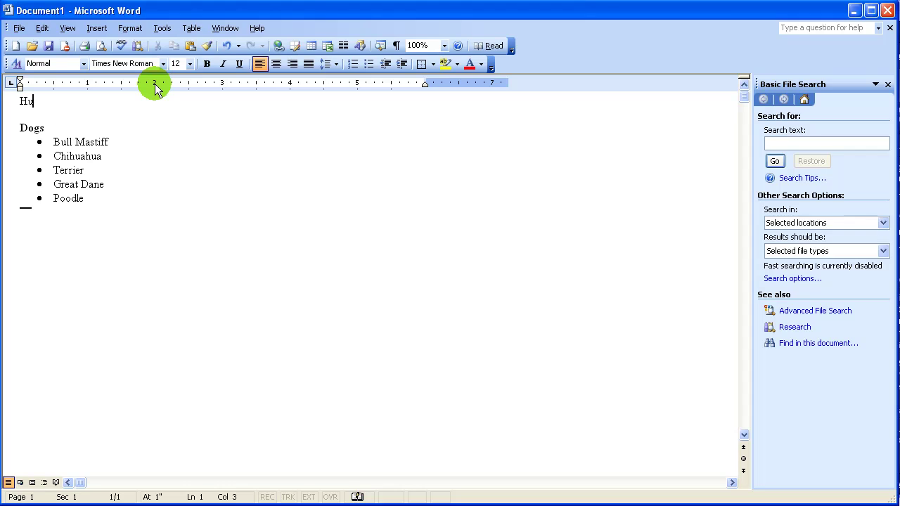
type("mane S")
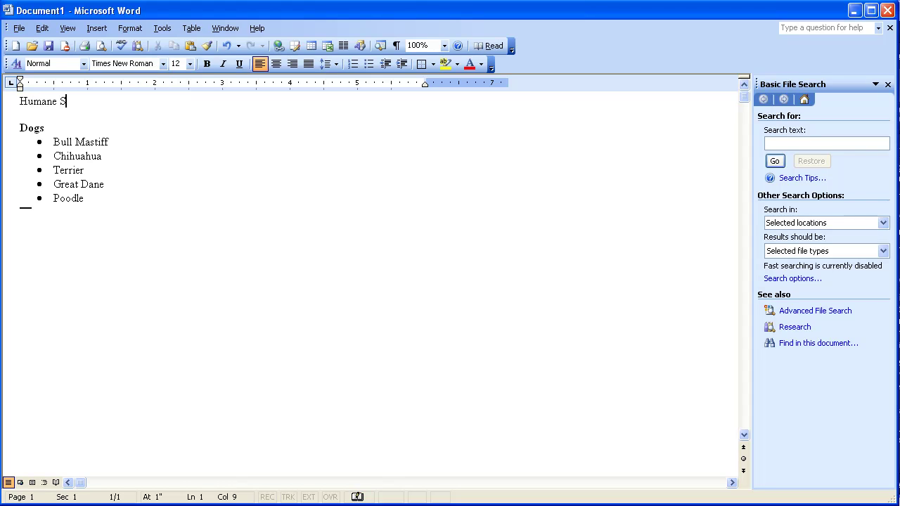
type("ociety of Minnesota")
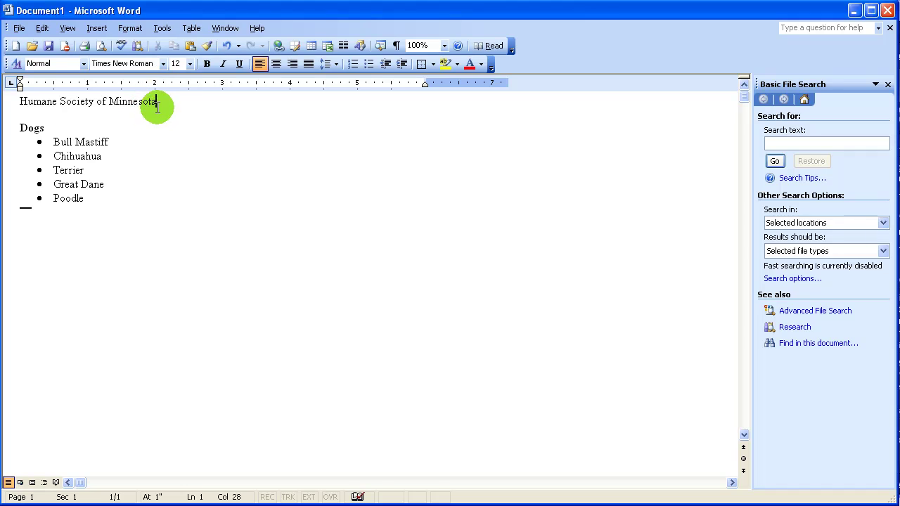
Set the Humane Society of Minnesota title to font size 26 and center it
left_click(172, 100)
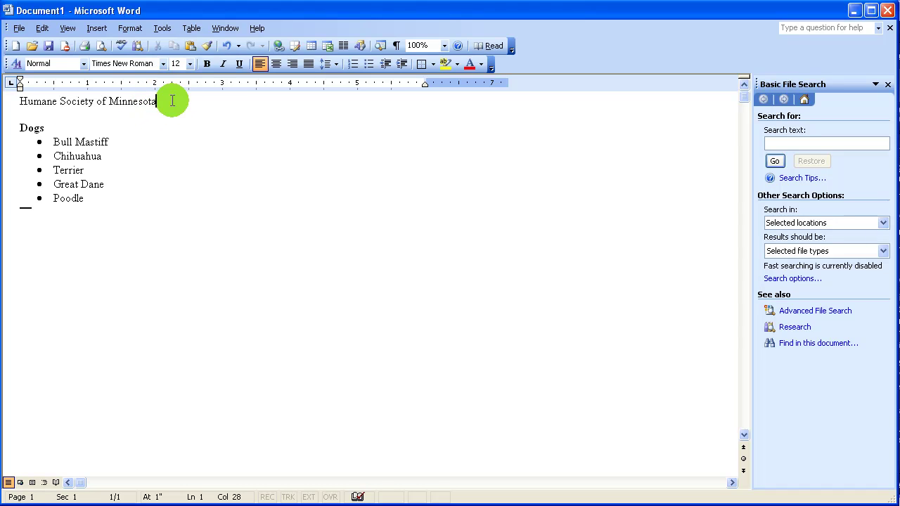
left_click_drag(172, 101, 28, 94)
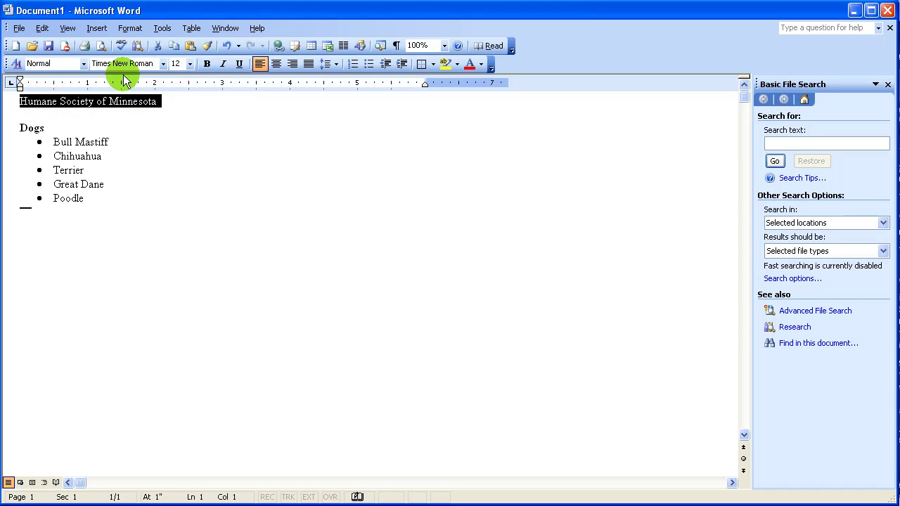
left_click(190, 64)
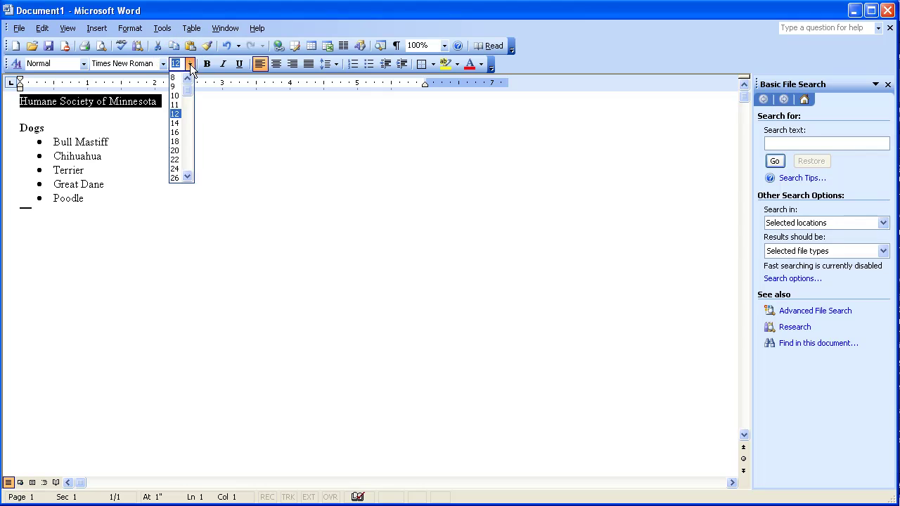
left_click(175, 176)
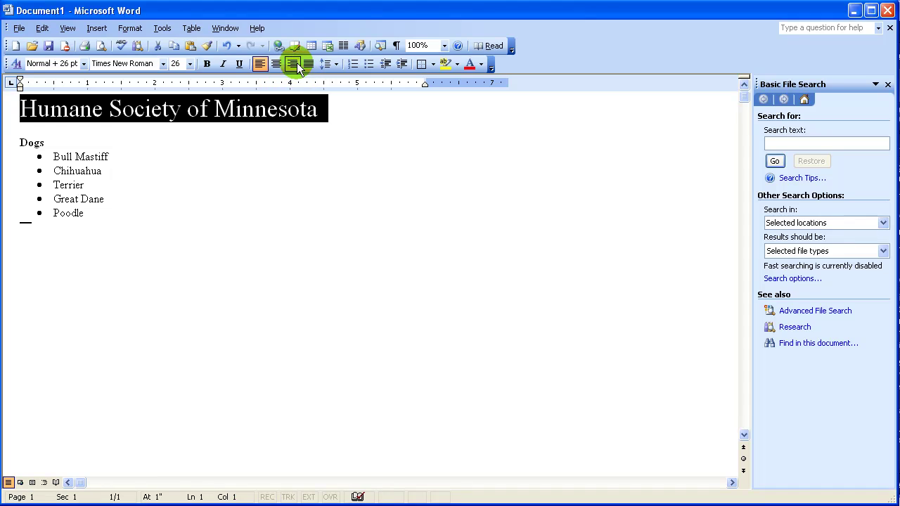
left_click(276, 63)
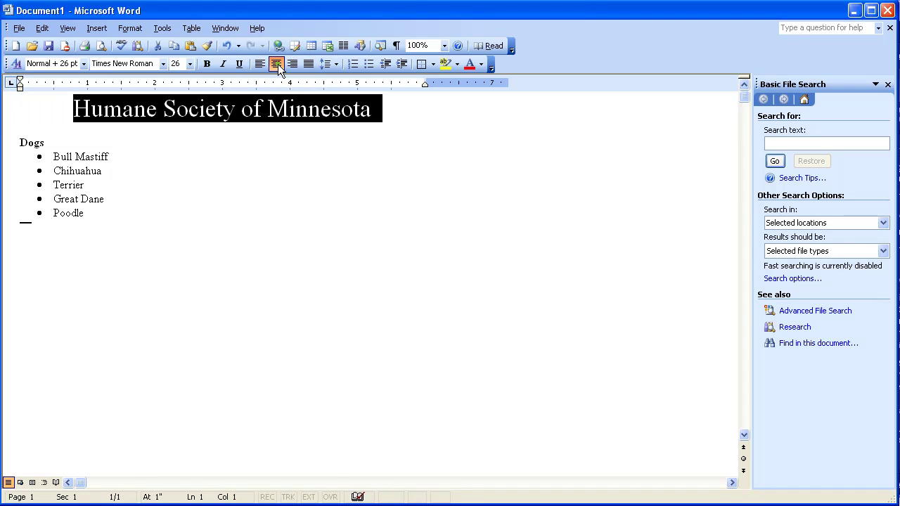
left_click(246, 169)
left_click(246, 170)
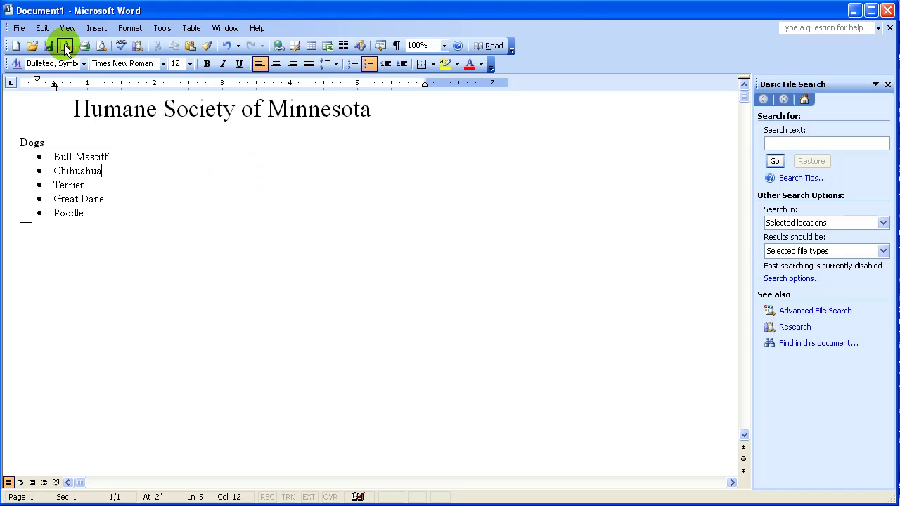
Check the page in print preview, zooming in to 100% and back out, and close the preview
left_click(19, 28)
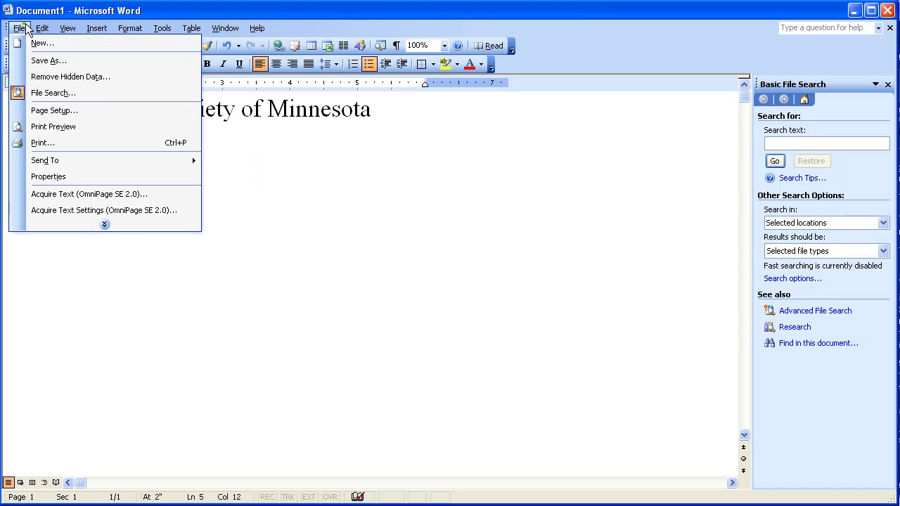
left_click(70, 127)
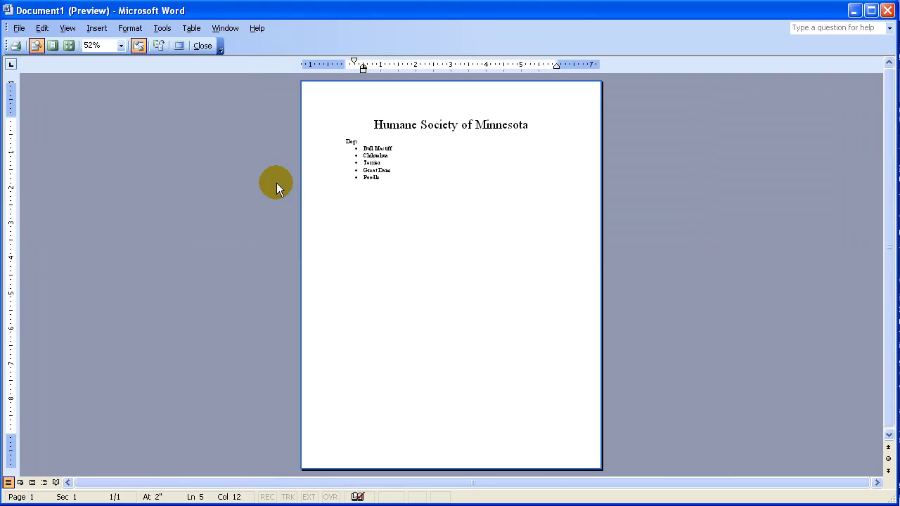
left_click(447, 160)
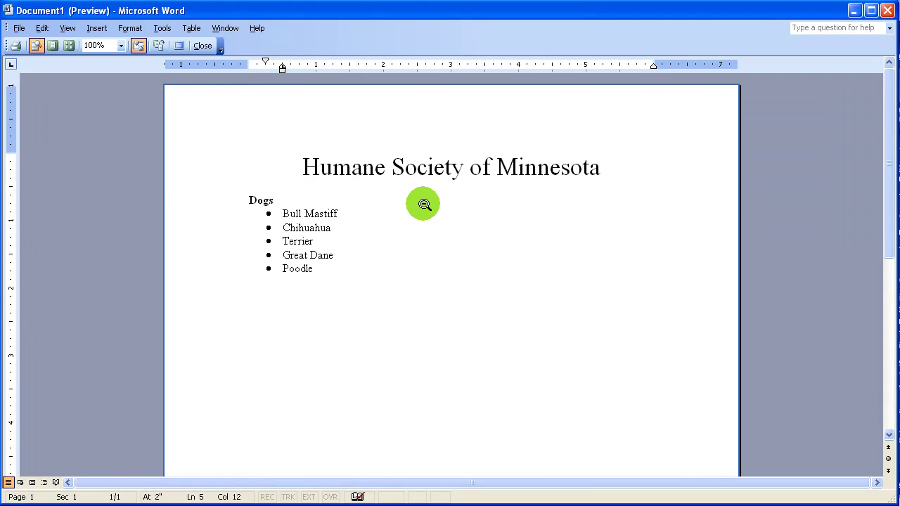
left_click(414, 215)
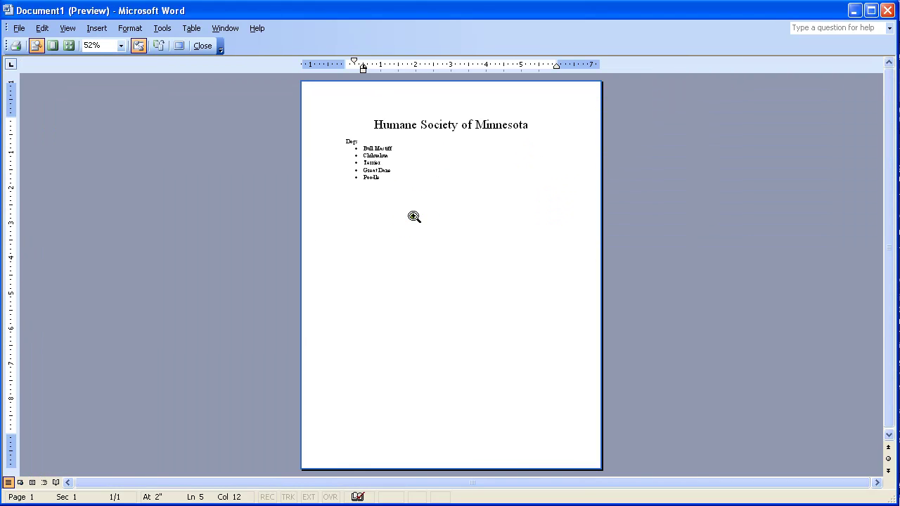
left_click(203, 45)
Below the dog list, after a blank line, enter the unbulleted heading Cats followed by Burmese, Siamese, Ragdoll and Rex on separate lines
left_click(191, 225)
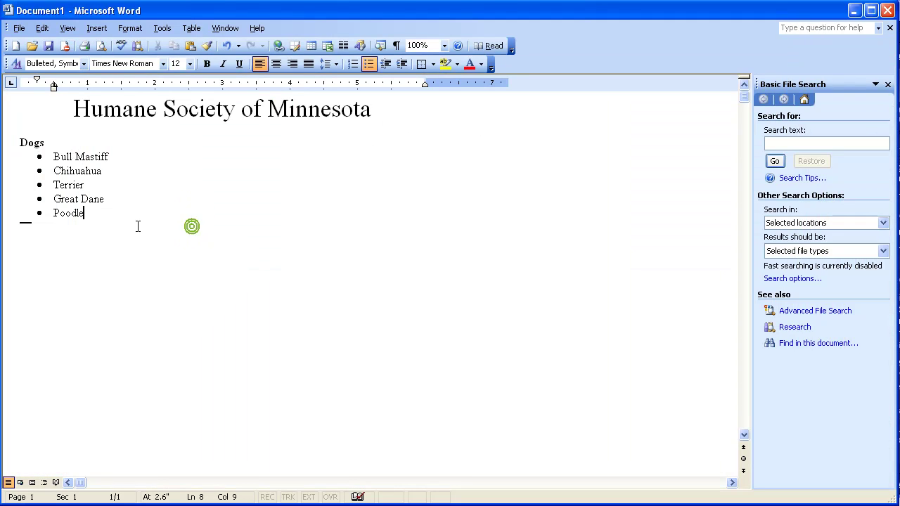
key("Return")
key("Return")
key("Return")
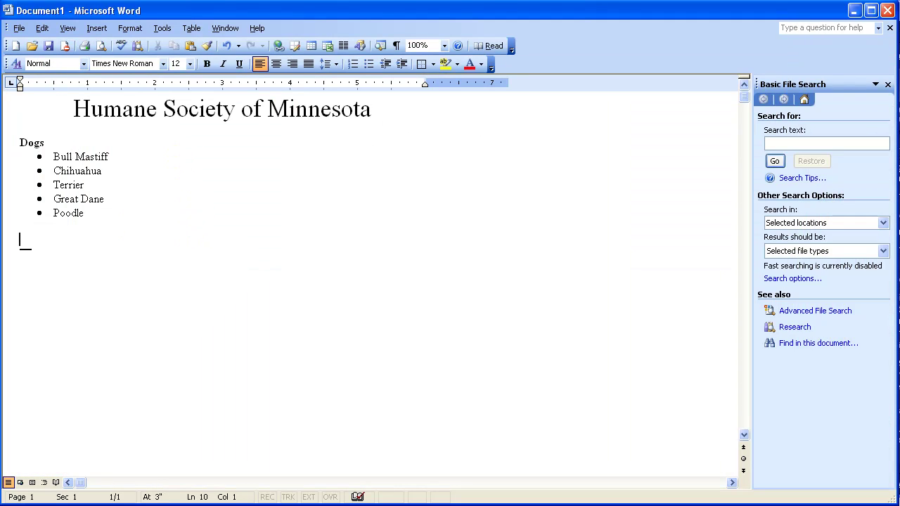
type("Cats")
key("Return")
key("Return")
type("Rag")
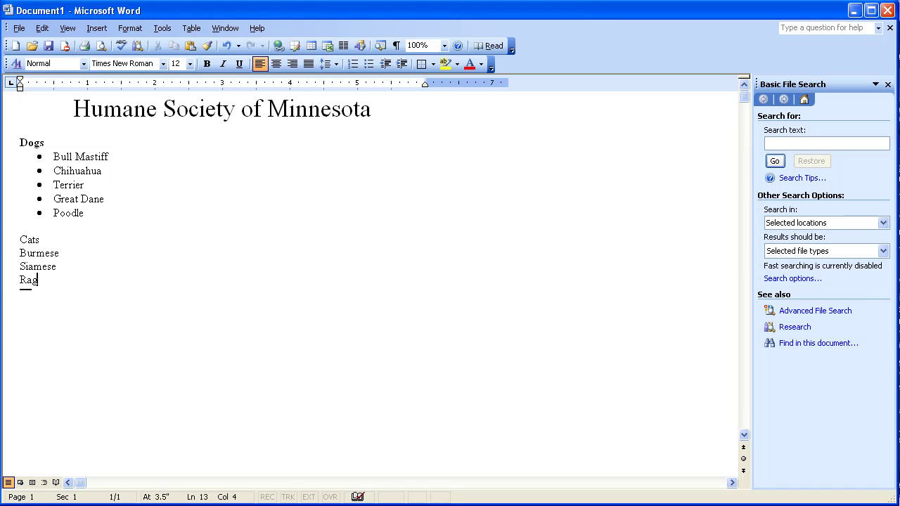
type("doll ")
type("Re")
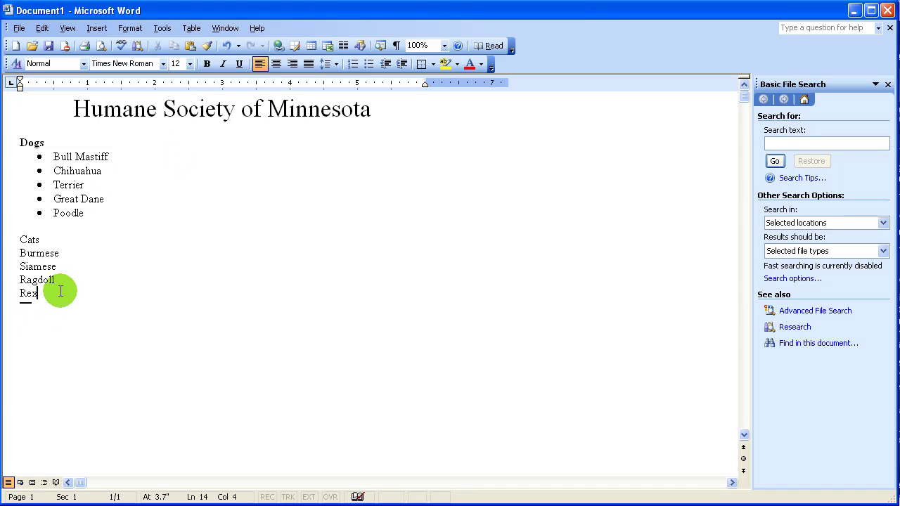
type("x")
Format the four cat breed lines from Burmese to Rex as a bulleted list
left_click_drag(60, 292, 17, 253)
left_click(27, 253)
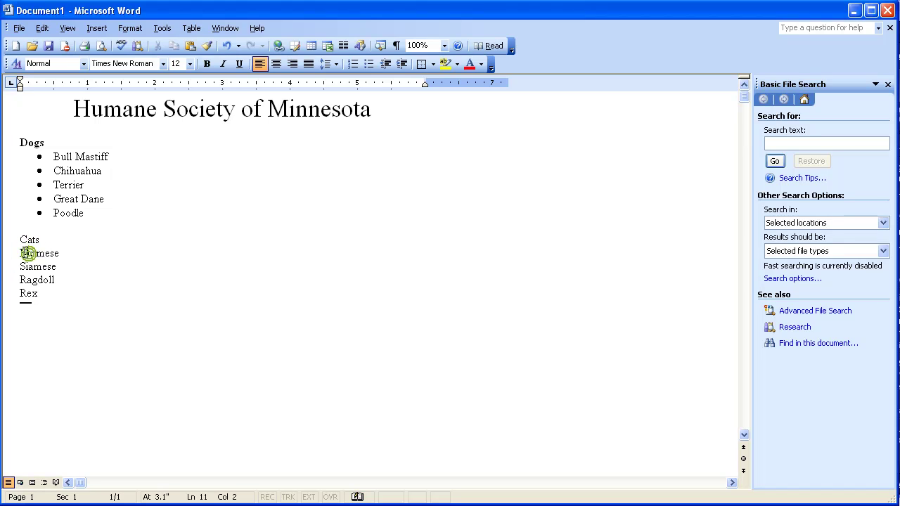
left_click_drag(49, 293, 12, 263)
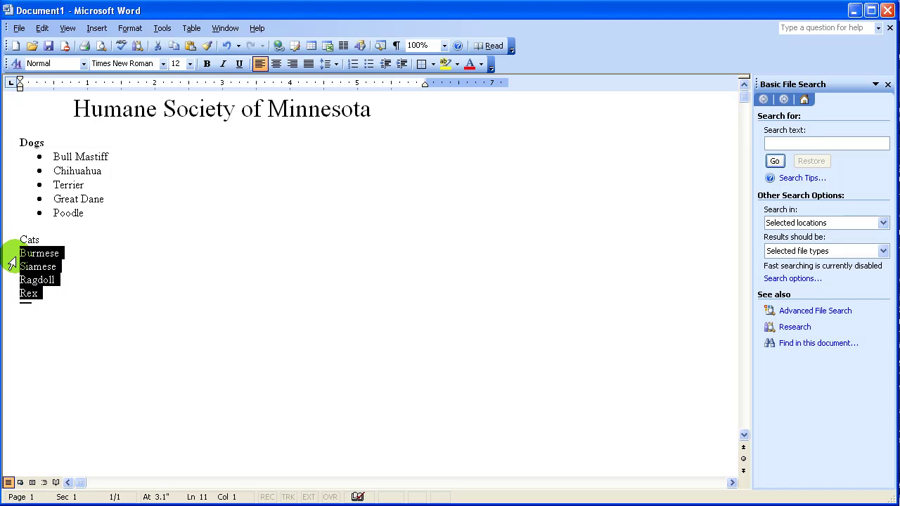
left_click(369, 64)
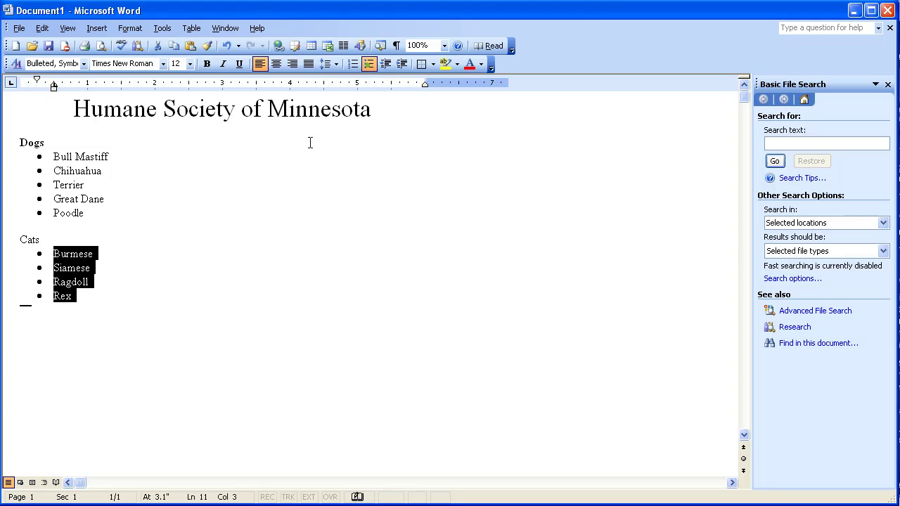
Make the Cats heading bold to match the Dogs heading
left_click(75, 240)
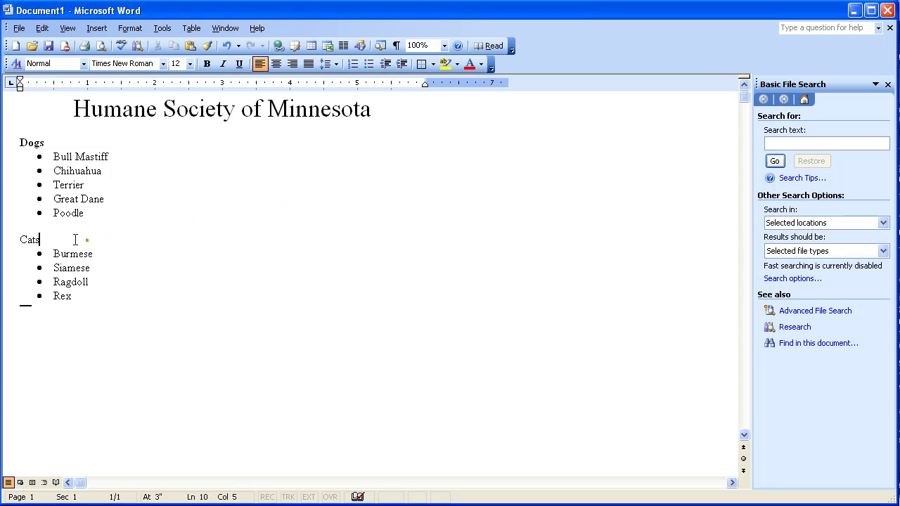
left_click_drag(41, 240, 19, 240)
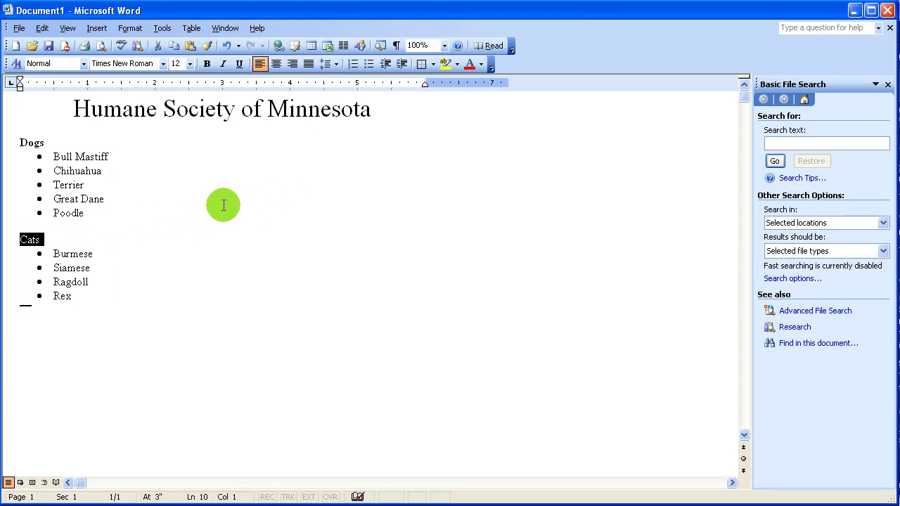
left_click(207, 63)
left_click(220, 185)
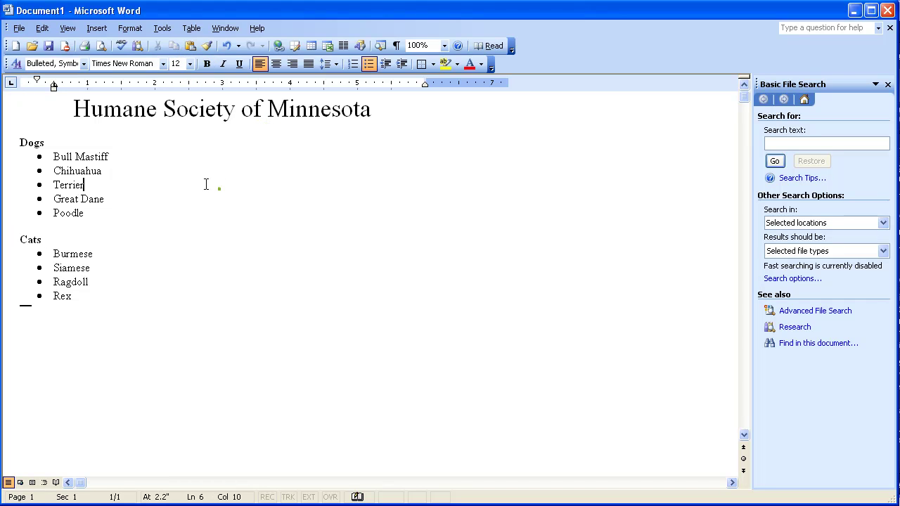
Examine the dog and cat lists in print preview at 100% zoom, and close the preview
left_click(19, 28)
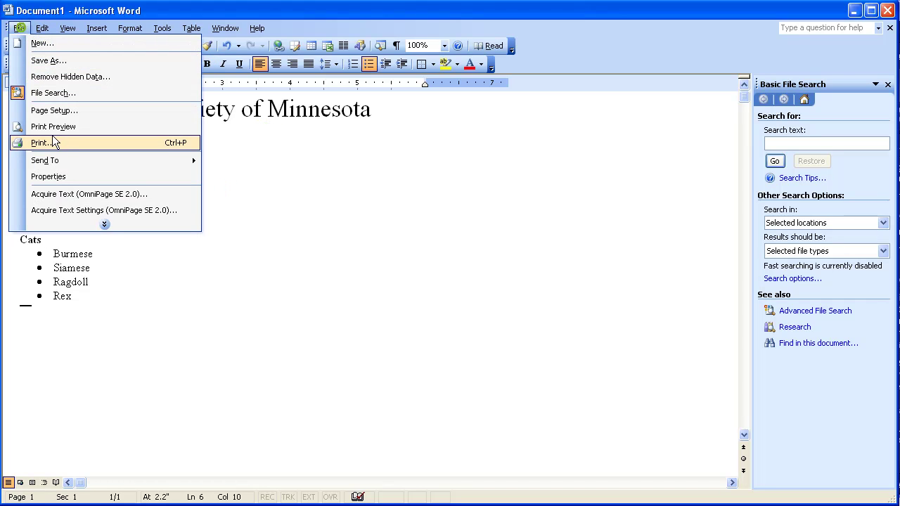
left_click(91, 133)
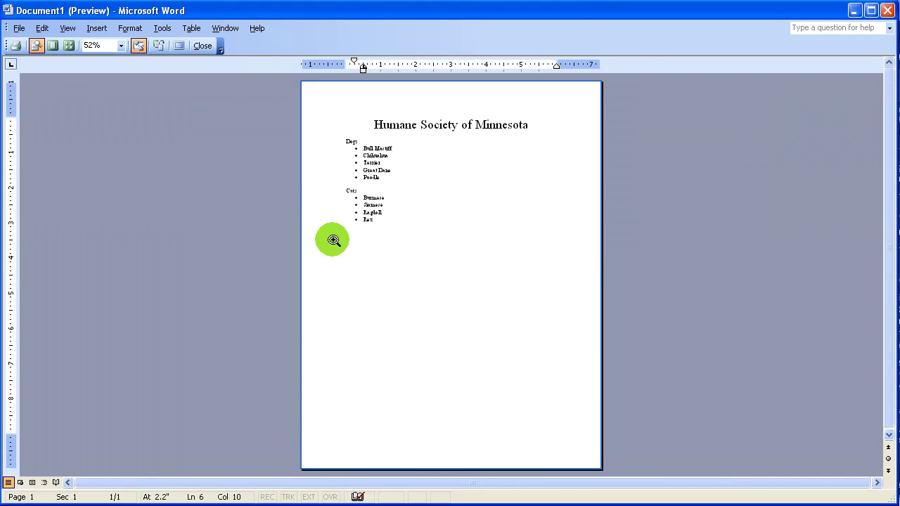
left_click(389, 199)
left_click(441, 235)
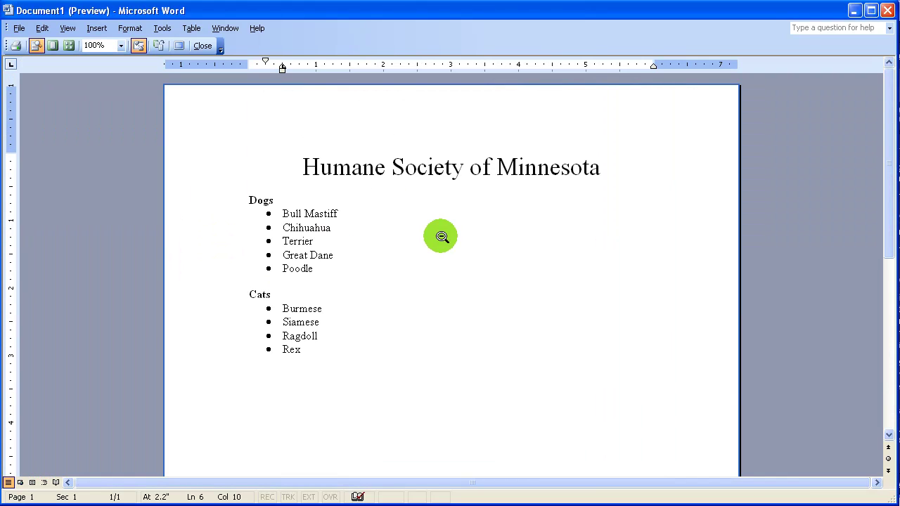
left_click(201, 46)
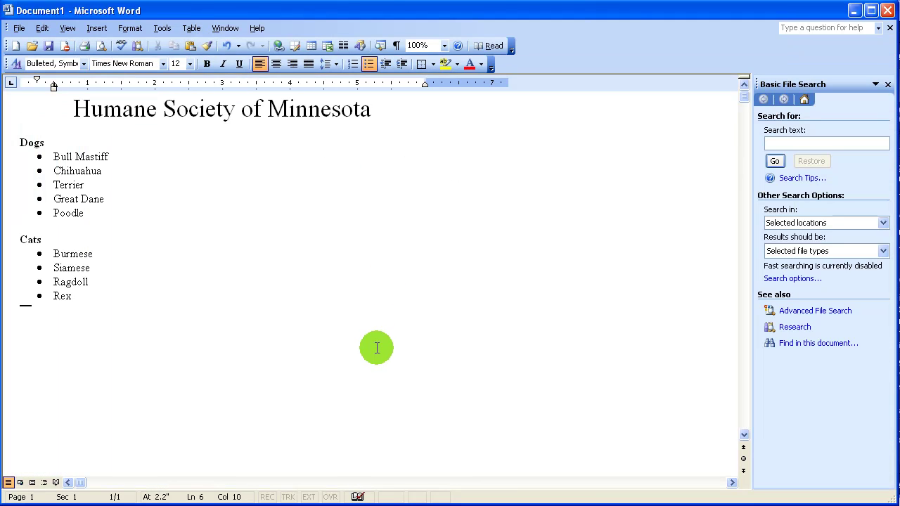
End the bulleted cat list after Rex and start a new unbulleted line below one blank line
left_click(133, 296)
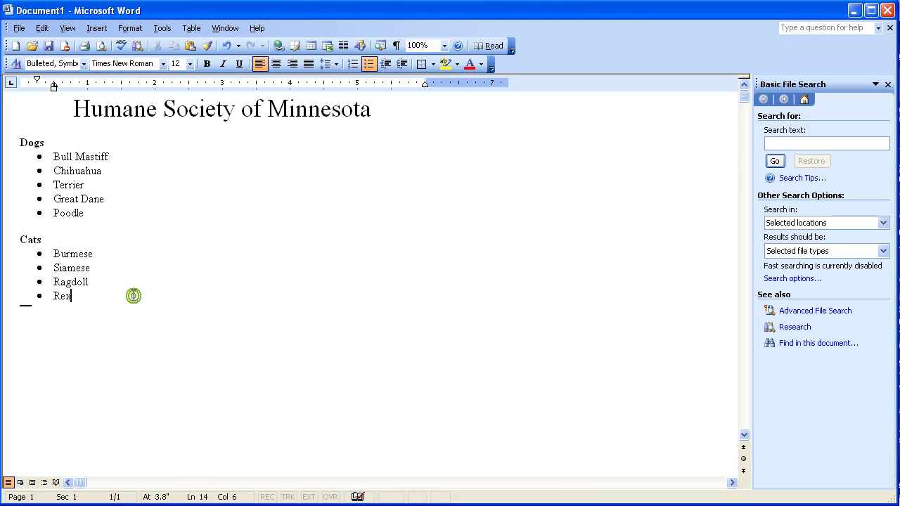
key("Return")
key("Return")
key("Return")
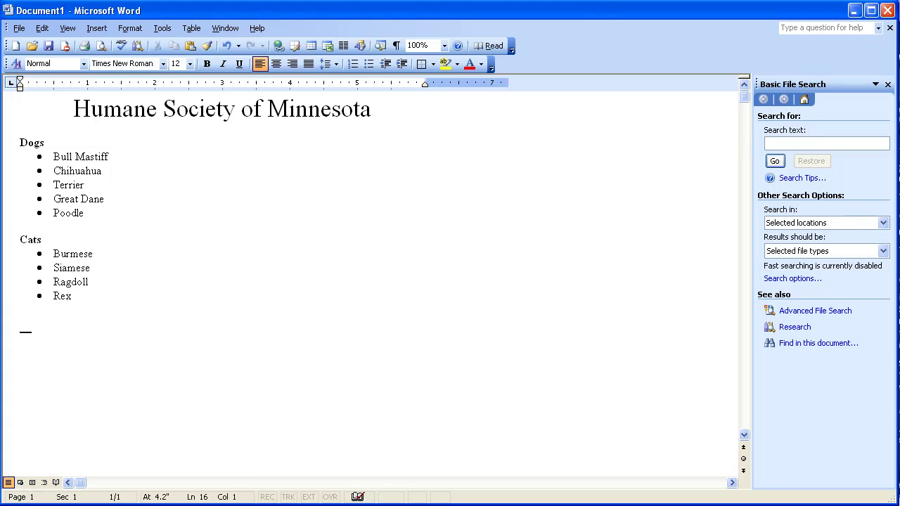